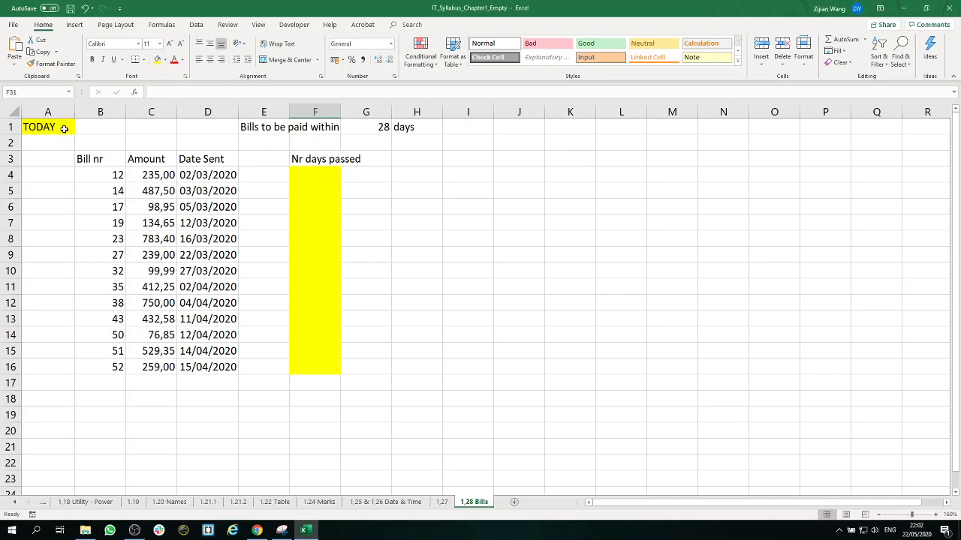
Enter =today() in A1 over the TODAY label, showing the date 22/05/2020
{"action": "left_click", "coordinate": [61, 127]}
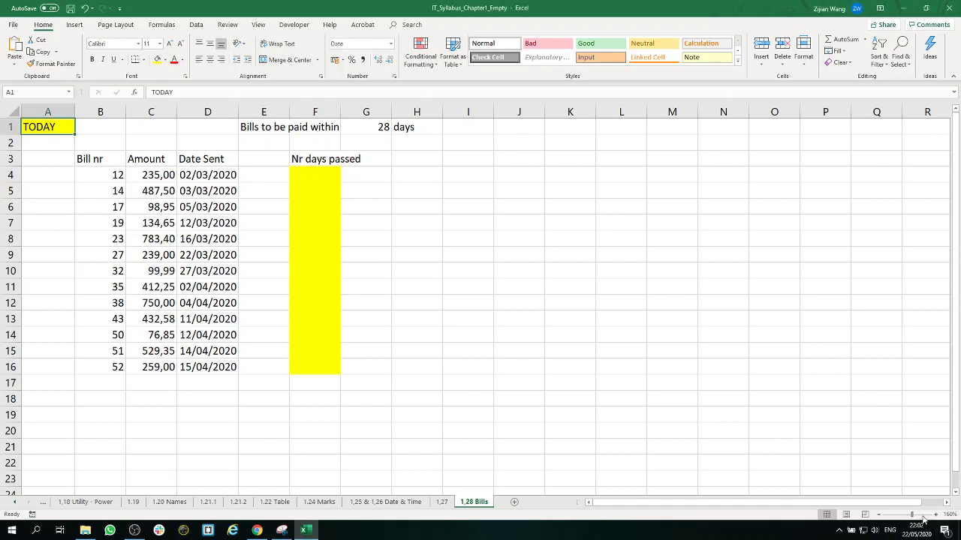
{"action": "left_click", "coordinate": [919, 515]}
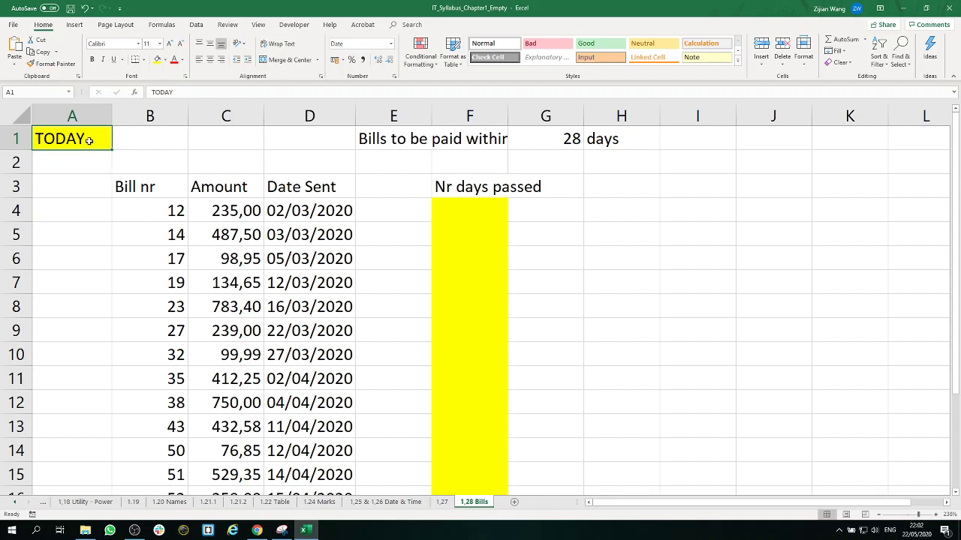
{"action": "type", "text": "=today"}
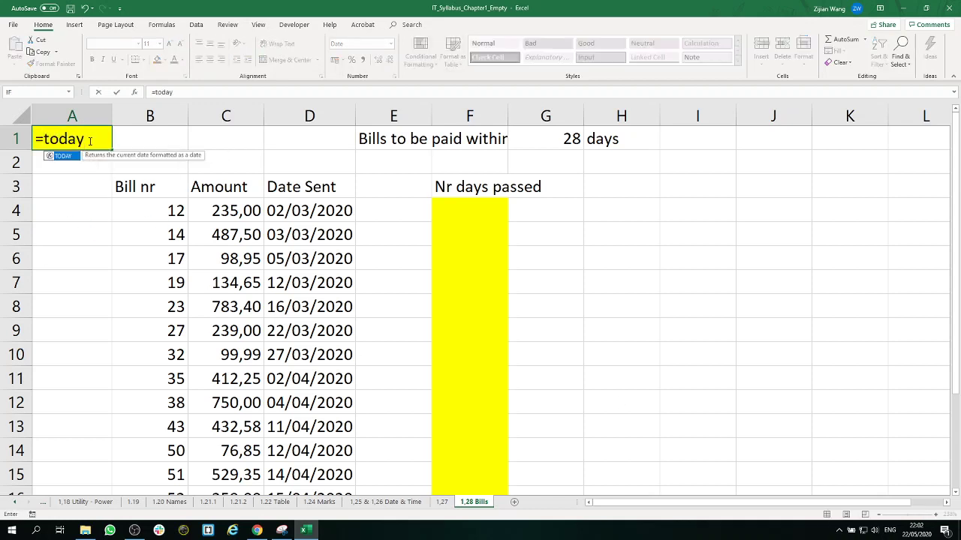
{"action": "type", "text": "()"}
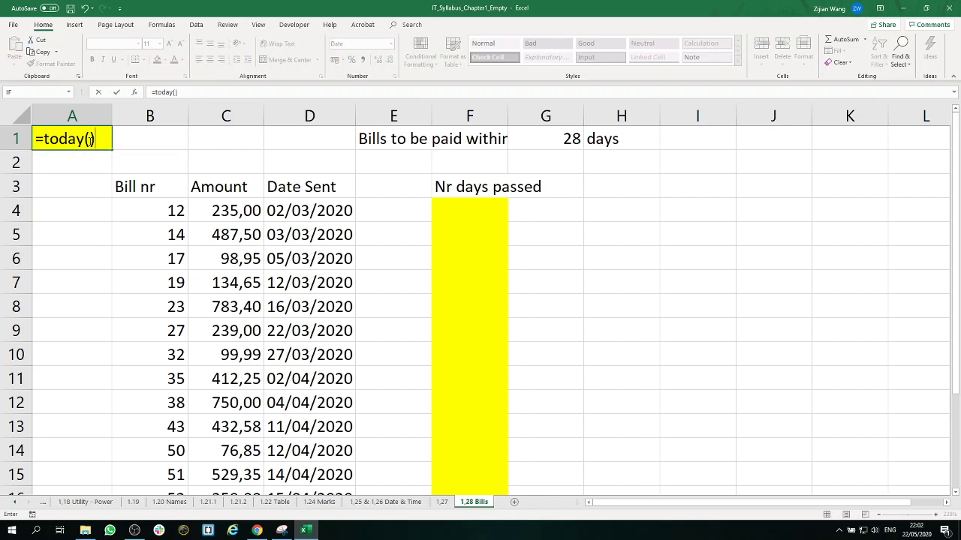
{"action": "key", "text": "Return"}
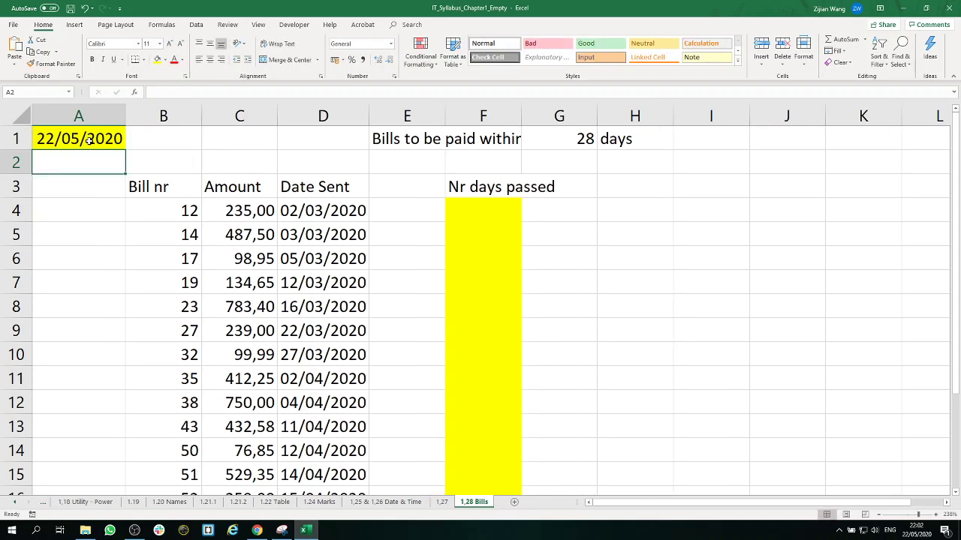
Inspect A1's =TODAY() formula and confirm it unchanged
{"action": "double_click", "coordinate": [89, 139]}
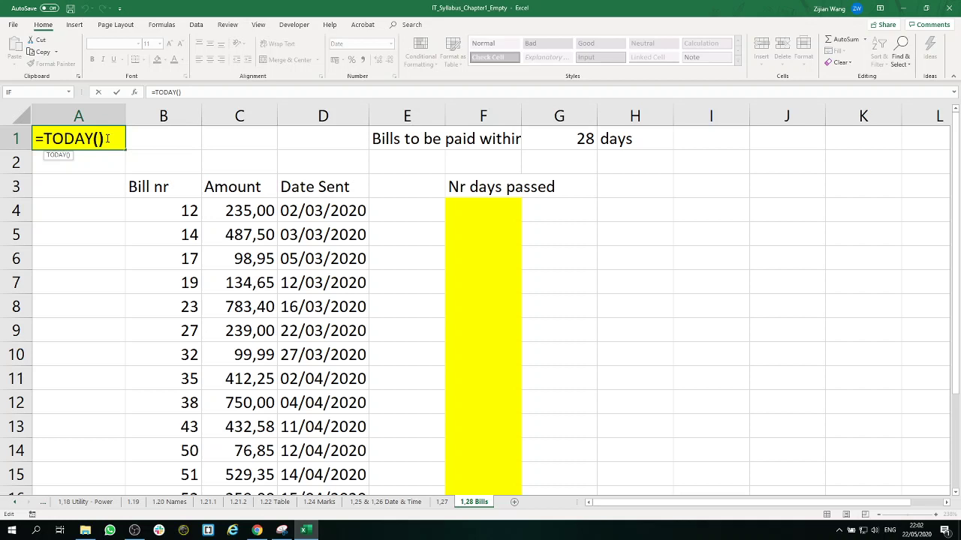
{"action": "left_click", "coordinate": [107, 139]}
{"action": "key", "text": "Left"}
{"action": "key", "text": "Left"}
{"action": "key", "text": "Right"}
{"action": "key", "text": "Right"}
{"action": "key", "text": "Return"}
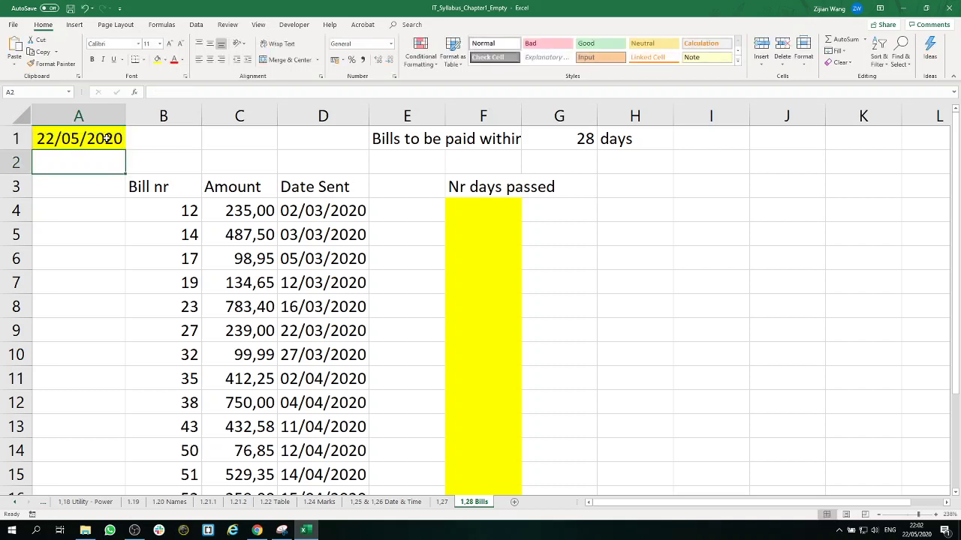
{"action": "type", "text": "=no"}
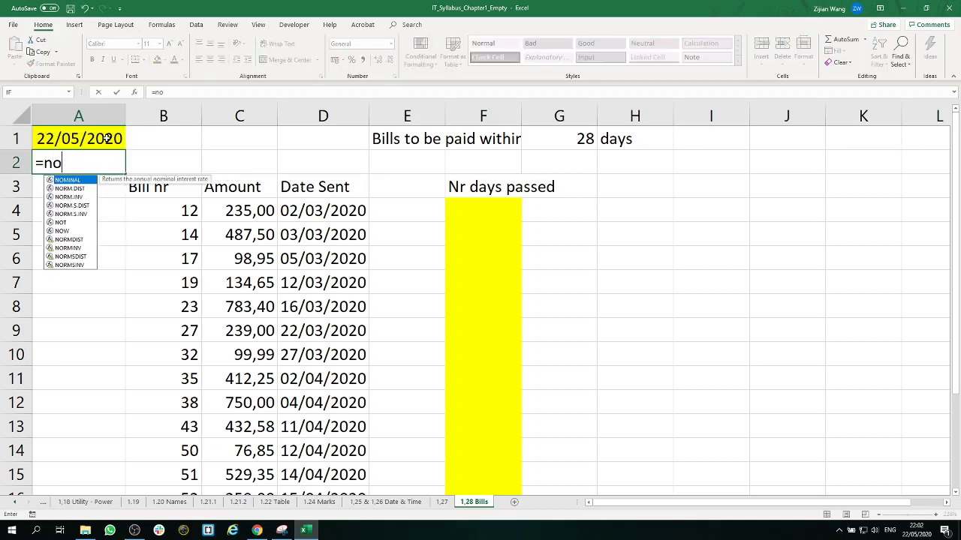
{"action": "type", "text": "w()"}
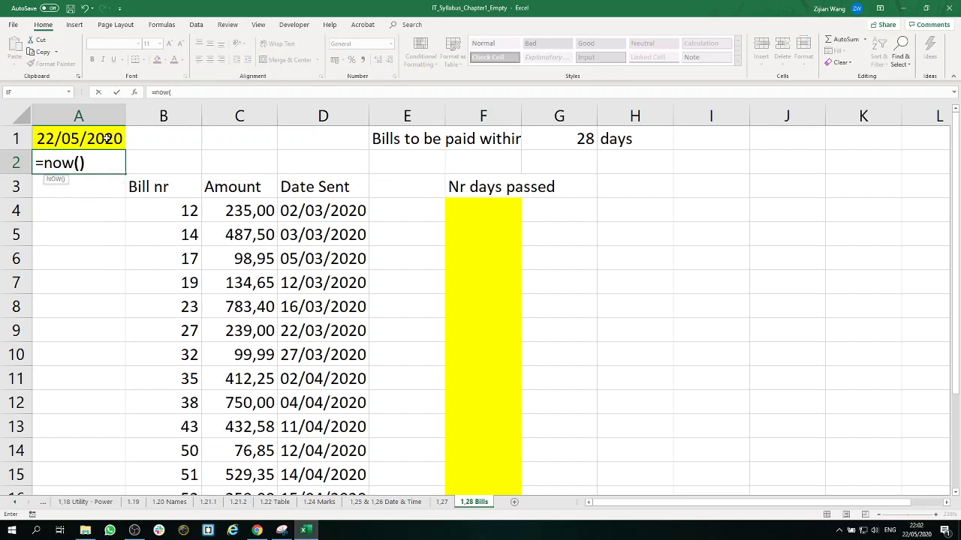
{"action": "key", "text": "Return"}
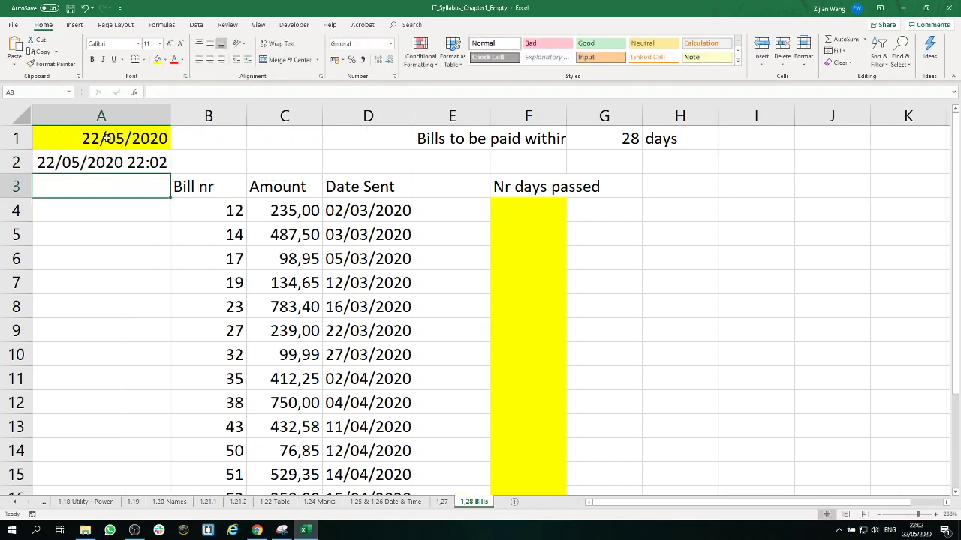
{"action": "left_click", "coordinate": [84, 9]}
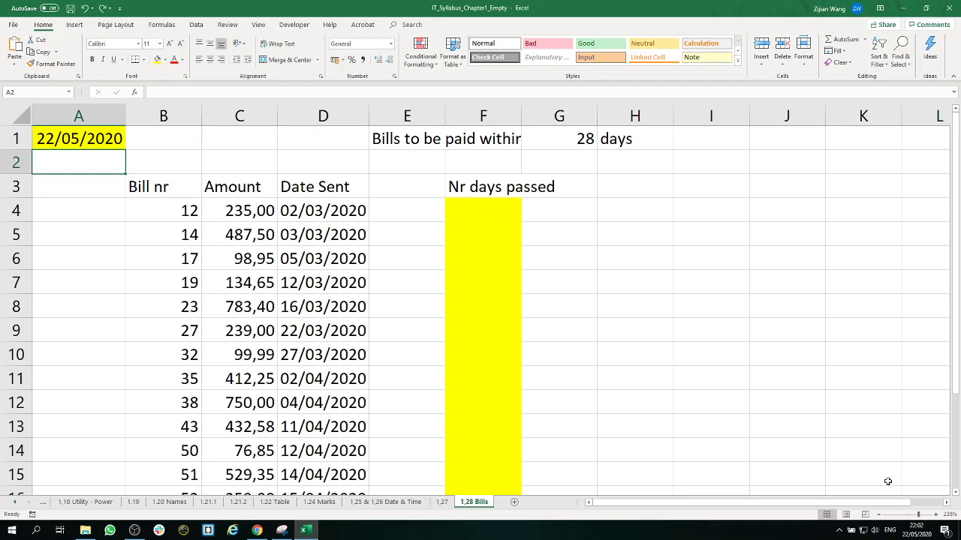
{"action": "left_click_drag", "start_coordinate": [915, 518], "coordinate": [913, 518]}
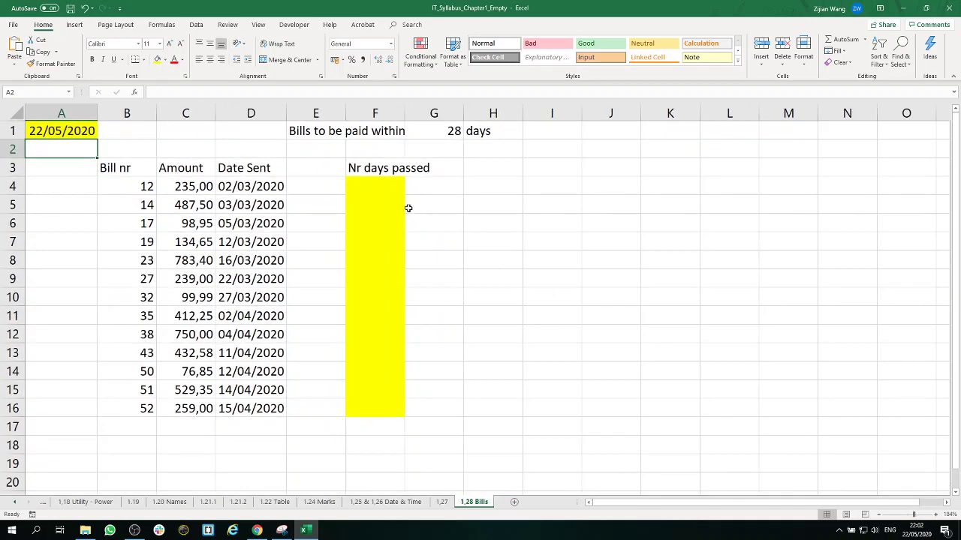
{"action": "left_click", "coordinate": [387, 187]}
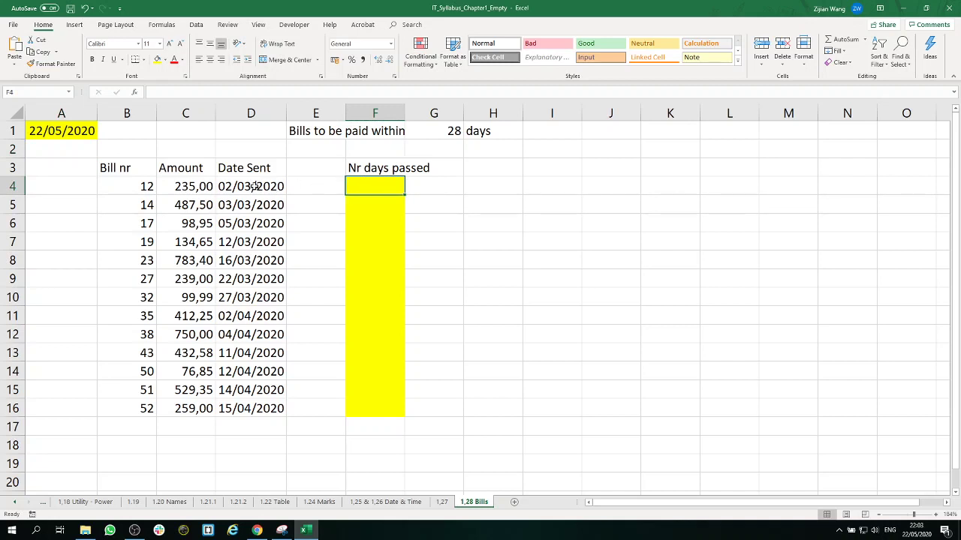
{"action": "left_click", "coordinate": [255, 186]}
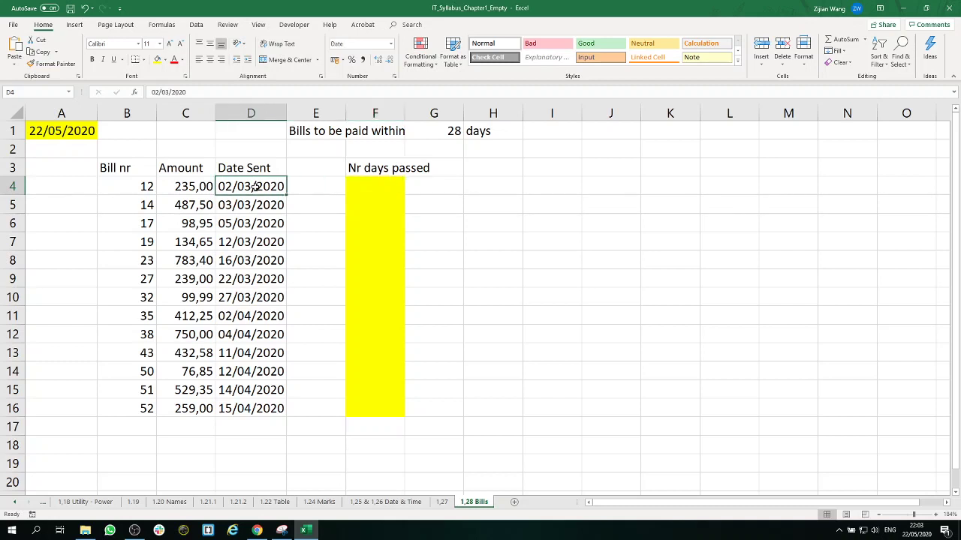
{"action": "left_click", "coordinate": [83, 129]}
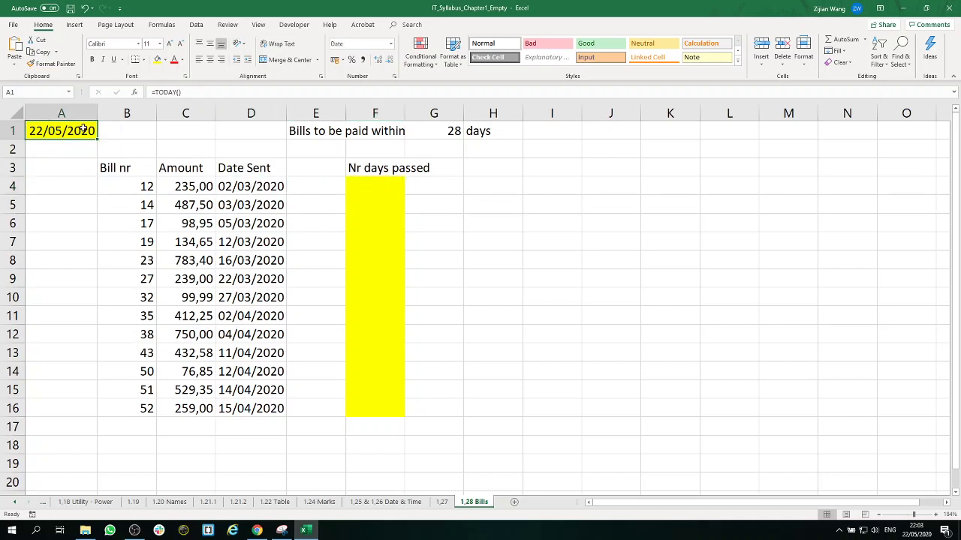
{"action": "left_click", "coordinate": [381, 188]}
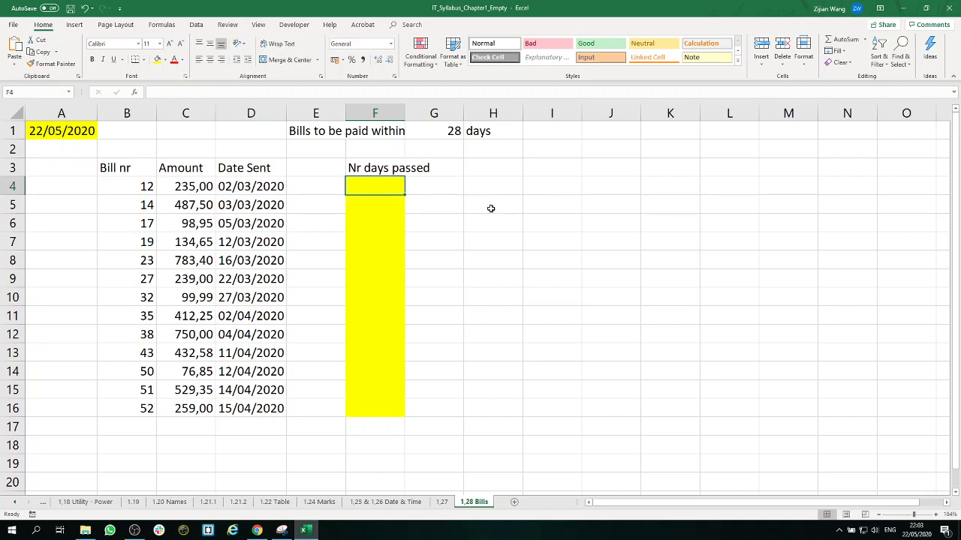
Enter =A1-D4 in F4, giving 81 days passed for bill 12
{"action": "type", "text": "="}
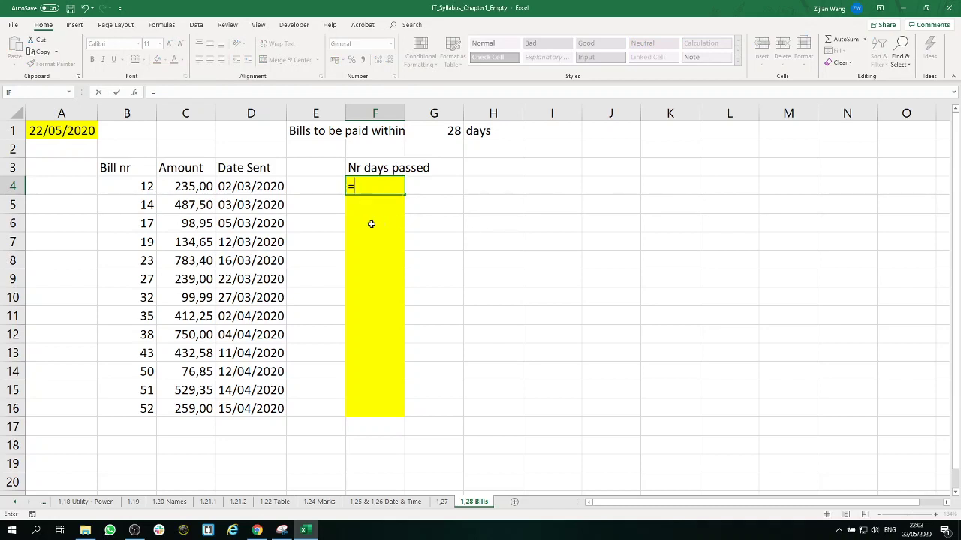
{"action": "left_click", "coordinate": [85, 130]}
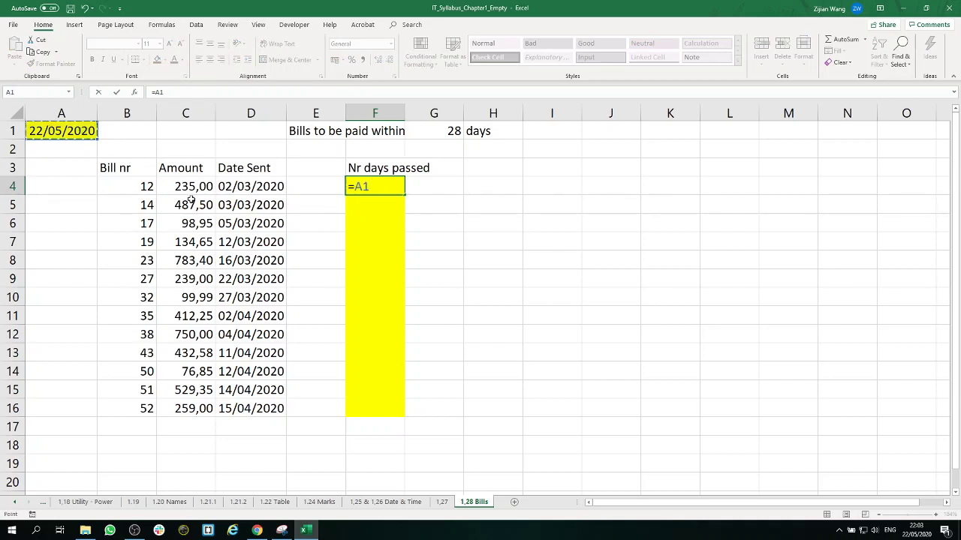
{"action": "type", "text": "-"}
{"action": "left_click", "coordinate": [270, 190]}
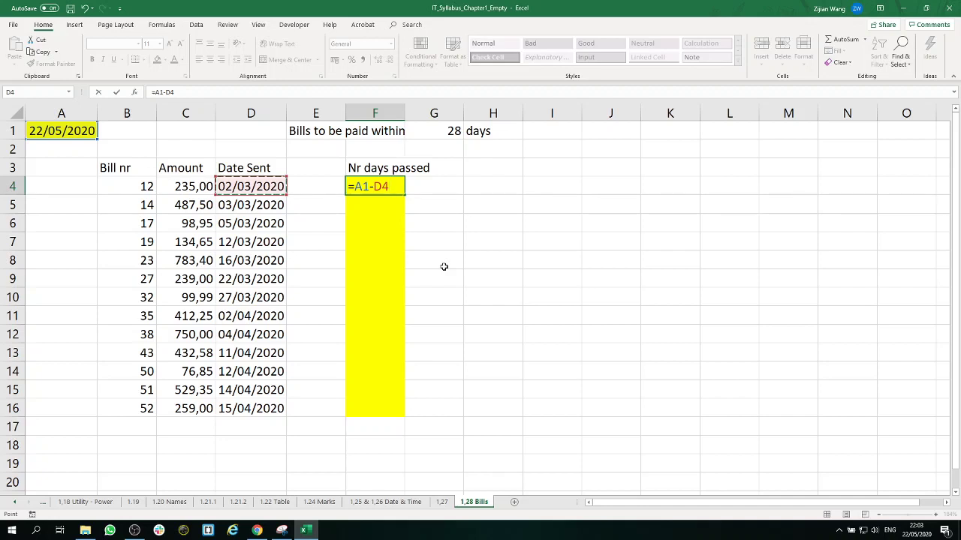
{"action": "key", "text": "Return"}
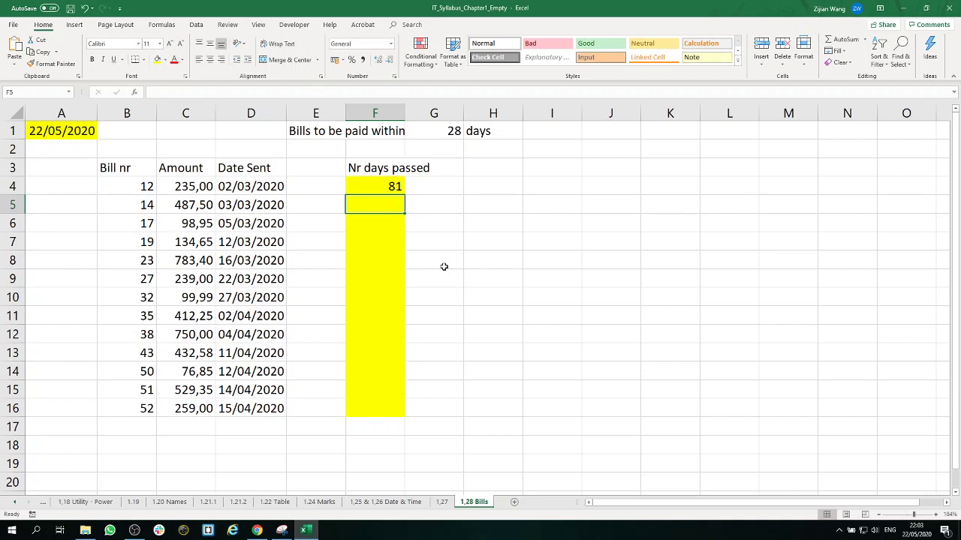
Change F4 to =A$1-D4 and fill it down to F16, showing 80 down to 37
{"action": "double_click", "coordinate": [390, 186]}
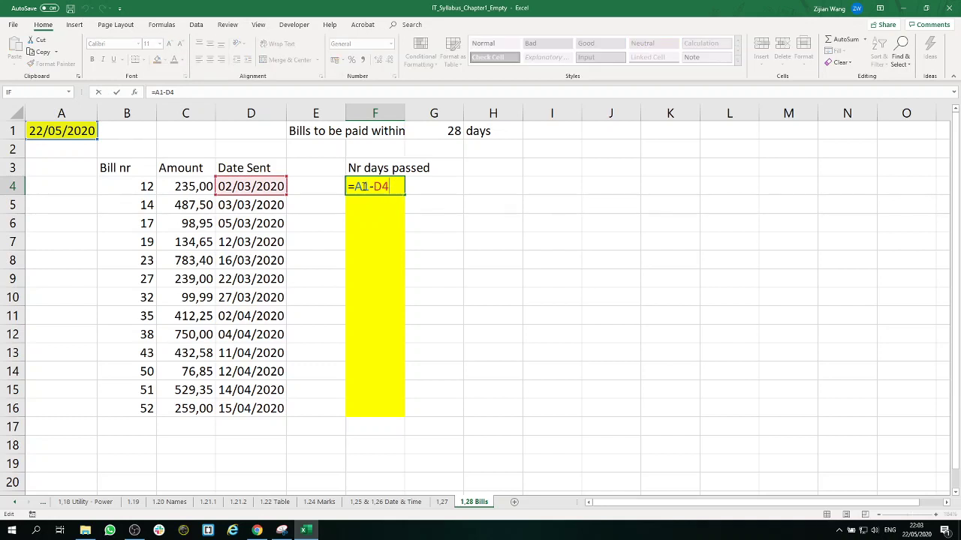
{"action": "left_click", "coordinate": [362, 186]}
{"action": "key", "text": "F4"}
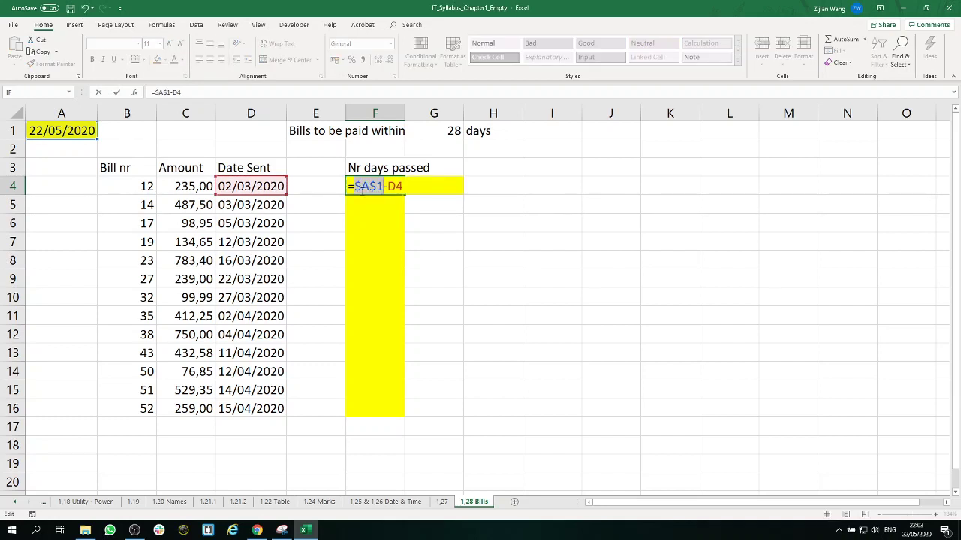
{"action": "key", "text": "F4"}
{"action": "left_click", "coordinate": [408, 187]}
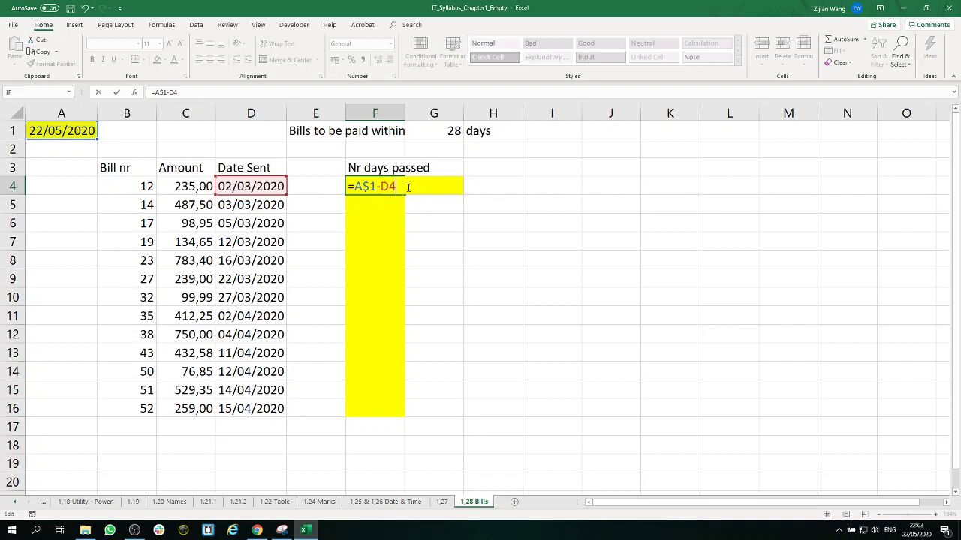
{"action": "key", "text": "Return"}
{"action": "left_click", "coordinate": [400, 189]}
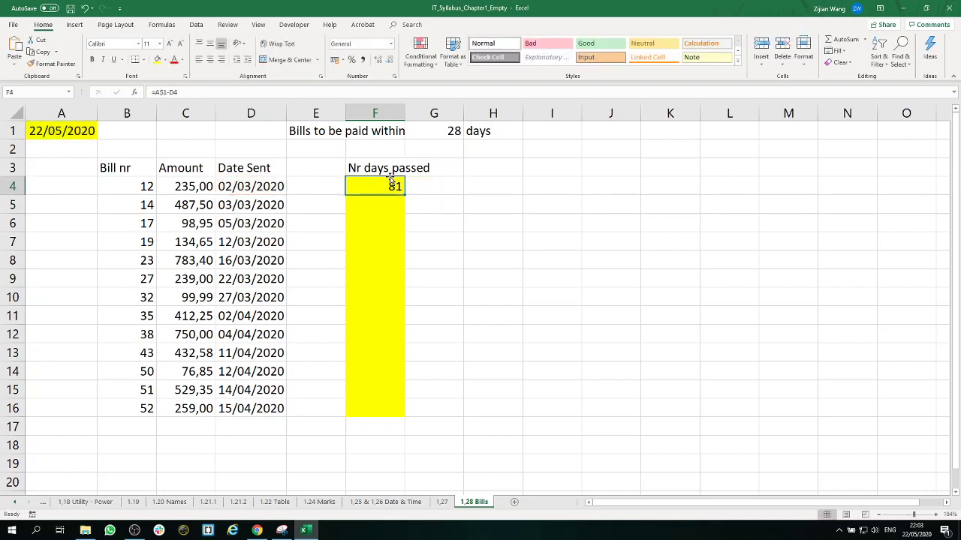
{"action": "left_click_drag", "start_coordinate": [403, 195], "coordinate": [401, 420]}
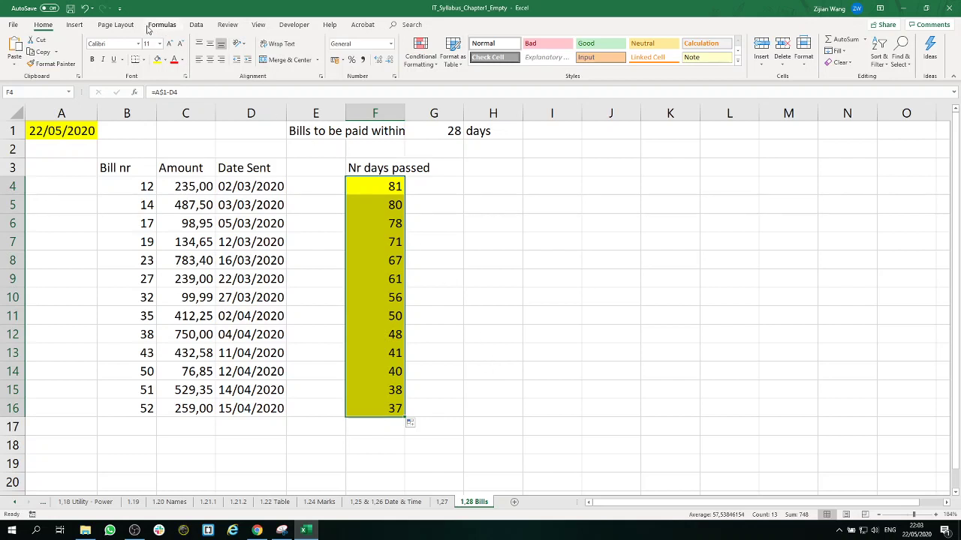
Undo the fill-down and anchoring, then select F4's =A1-D4 formula text
{"action": "left_click", "coordinate": [86, 9]}
{"action": "left_click", "coordinate": [85, 9]}
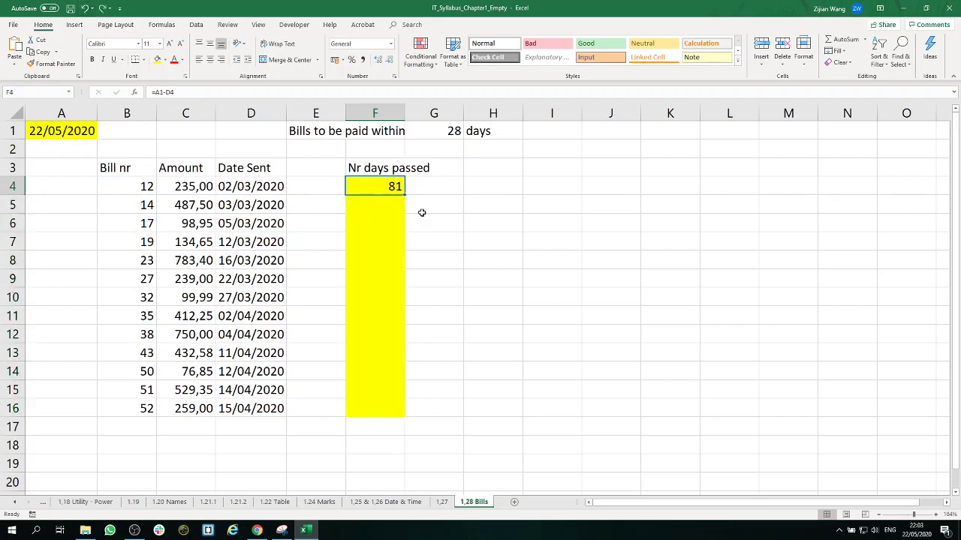
{"action": "double_click", "coordinate": [389, 187]}
{"action": "left_click_drag", "start_coordinate": [389, 187], "coordinate": [349, 187]}
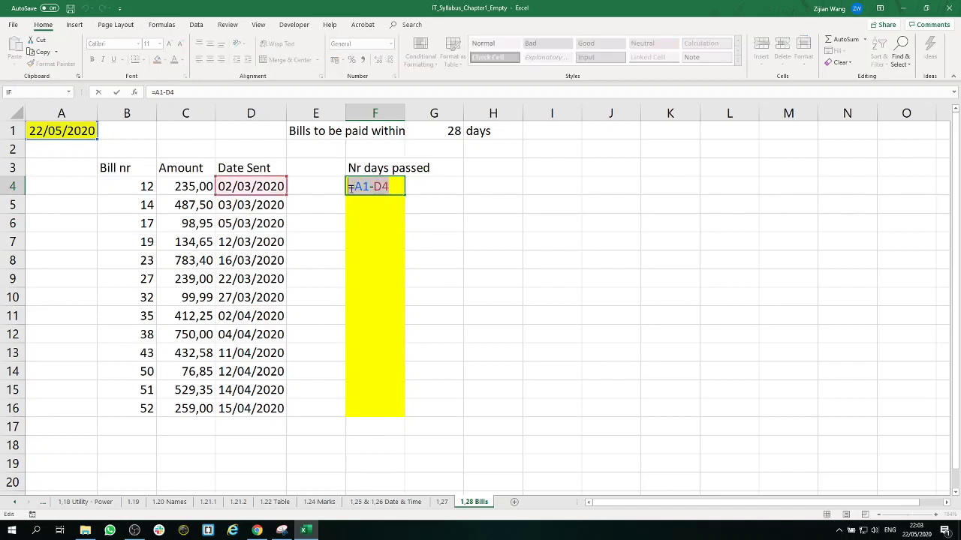
Replace F4's formula with =DAYS360(D4;A1), showing 80 days for bill 12
{"action": "type", "text": "="}
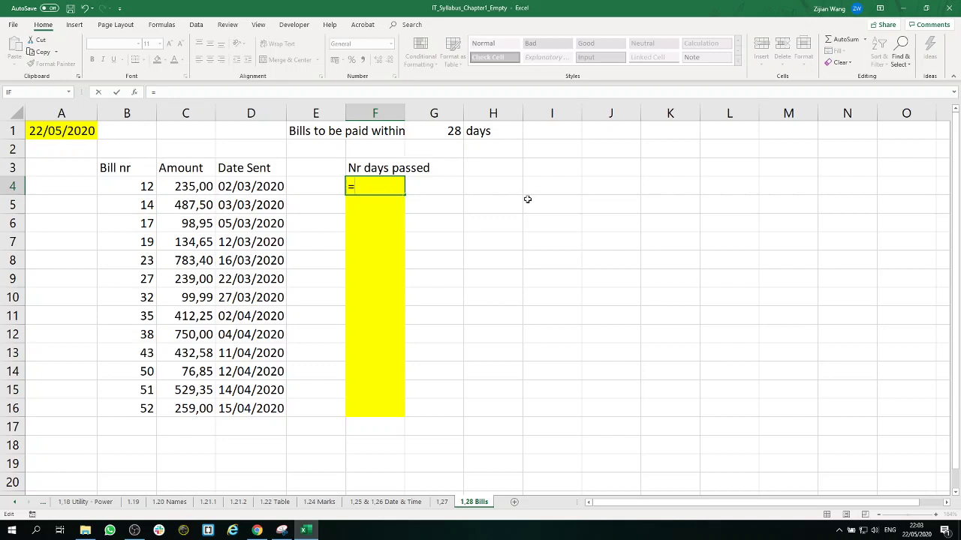
{"action": "type", "text": "Days"}
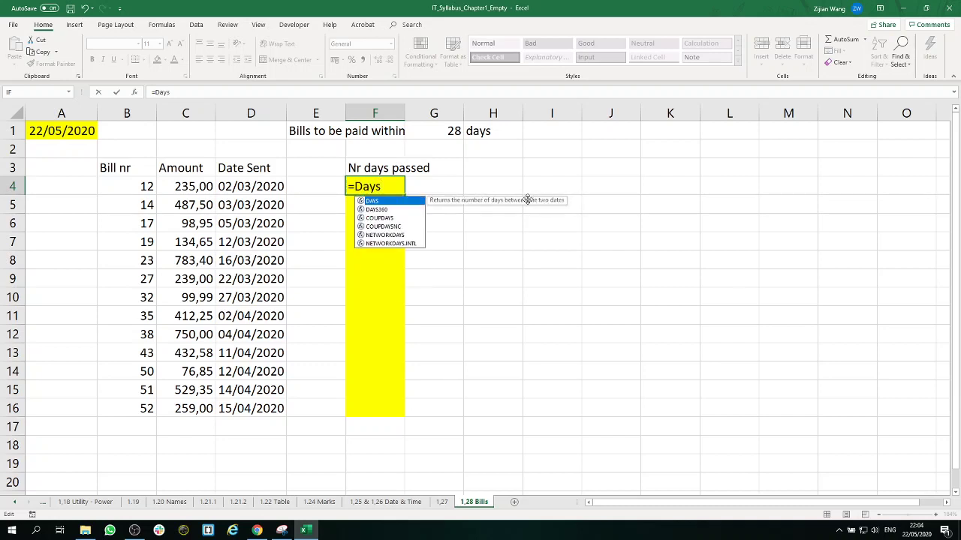
{"action": "type", "text": "360("}
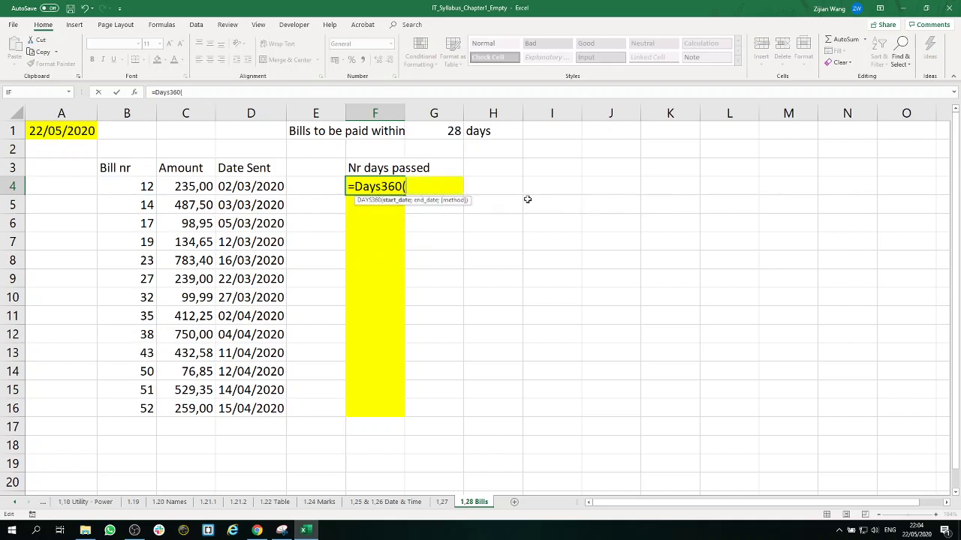
{"action": "left_click", "coordinate": [238, 186]}
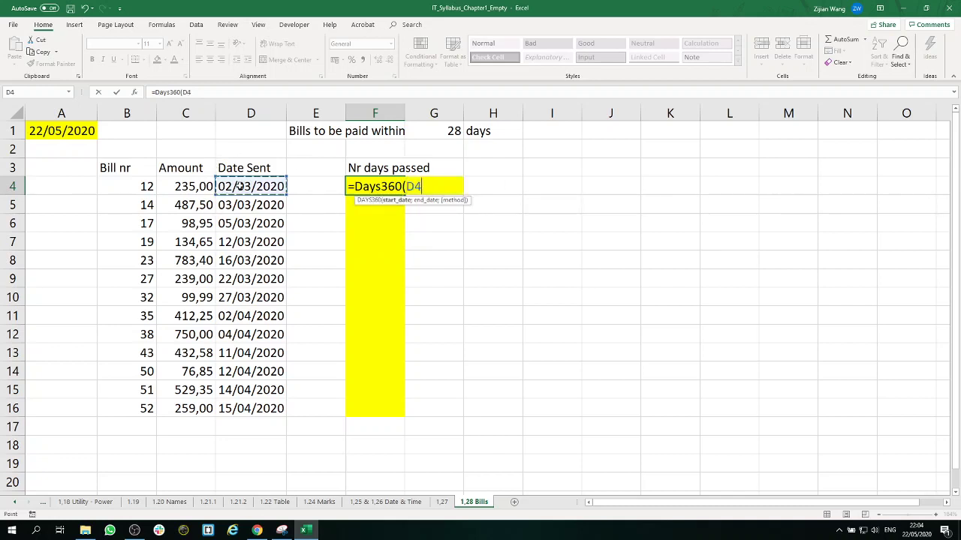
{"action": "type", "text": ";"}
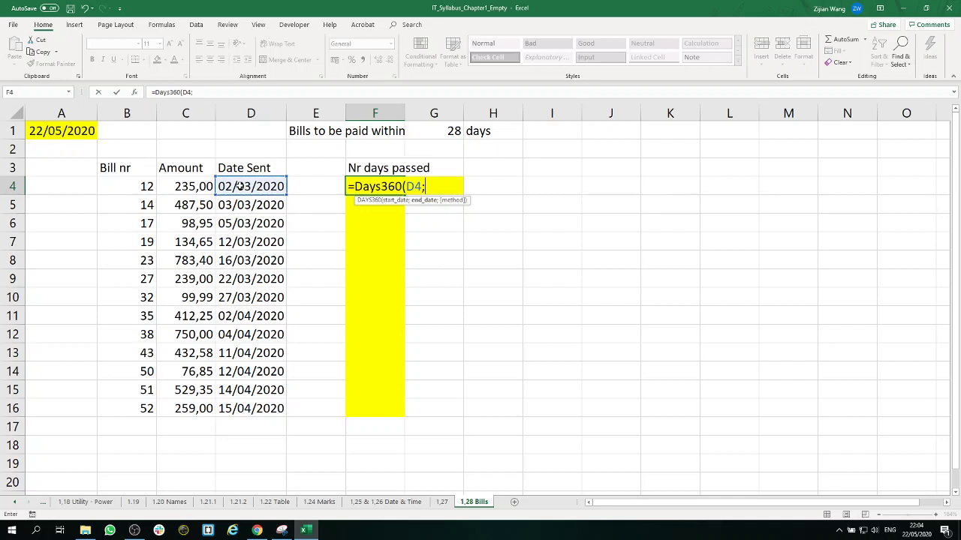
{"action": "left_click", "coordinate": [87, 131]}
{"action": "type", "text": ")"}
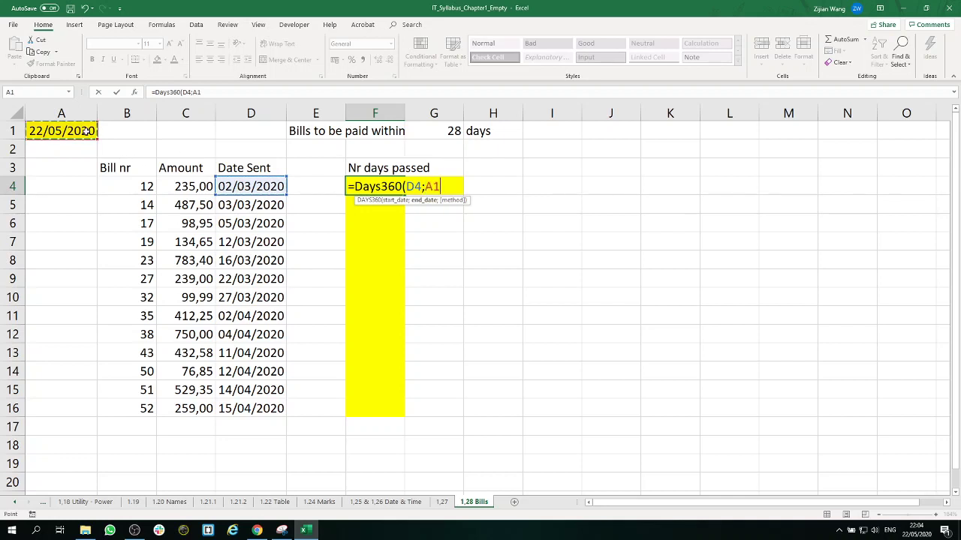
{"action": "key", "text": "Return"}
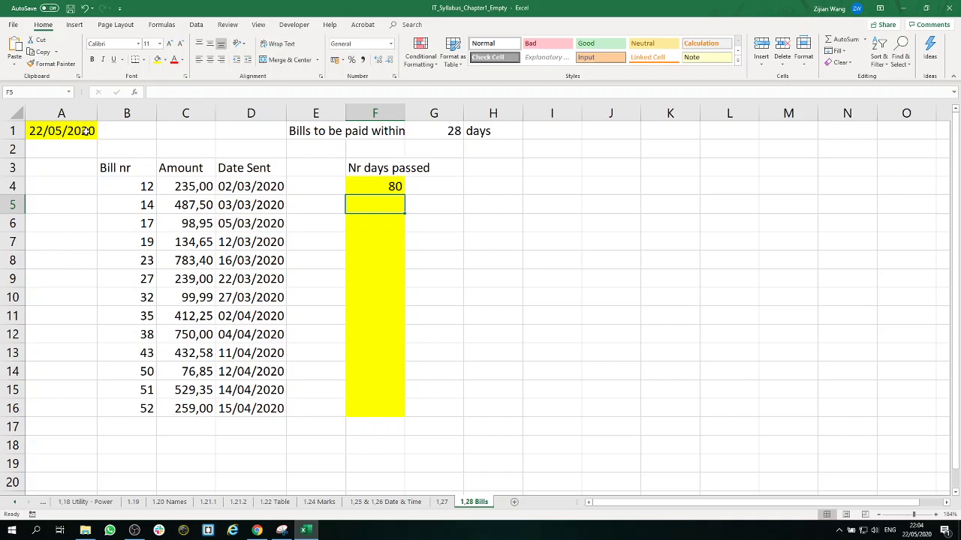
{"action": "left_click", "coordinate": [394, 186]}
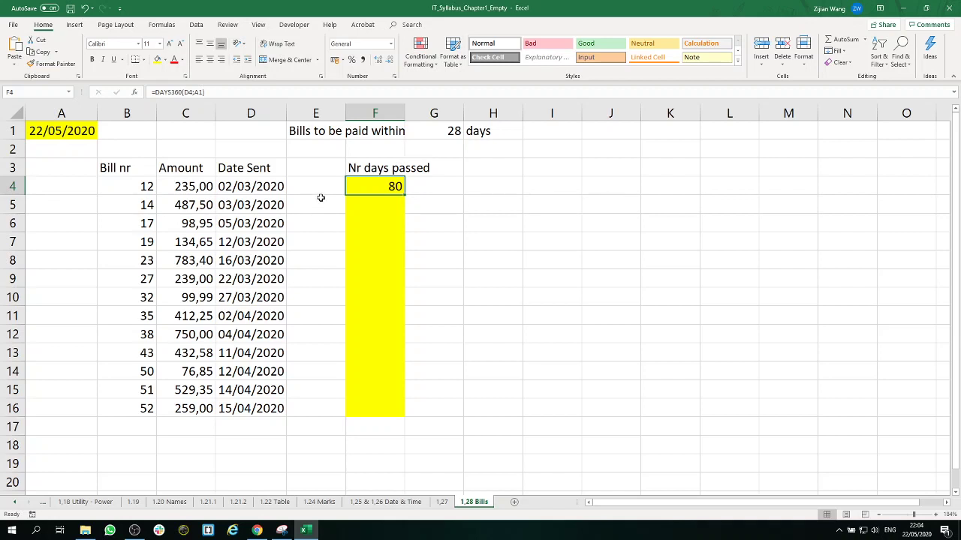
Make F4's DAYS360 end date A$1 and fill it down to F16, showing 79 to 37
{"action": "double_click", "coordinate": [392, 186]}
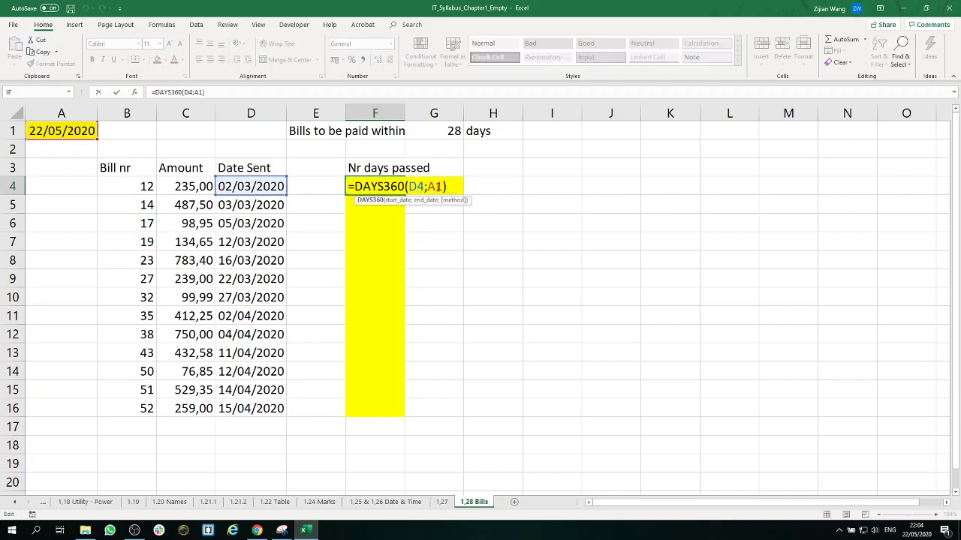
{"action": "left_click", "coordinate": [436, 186]}
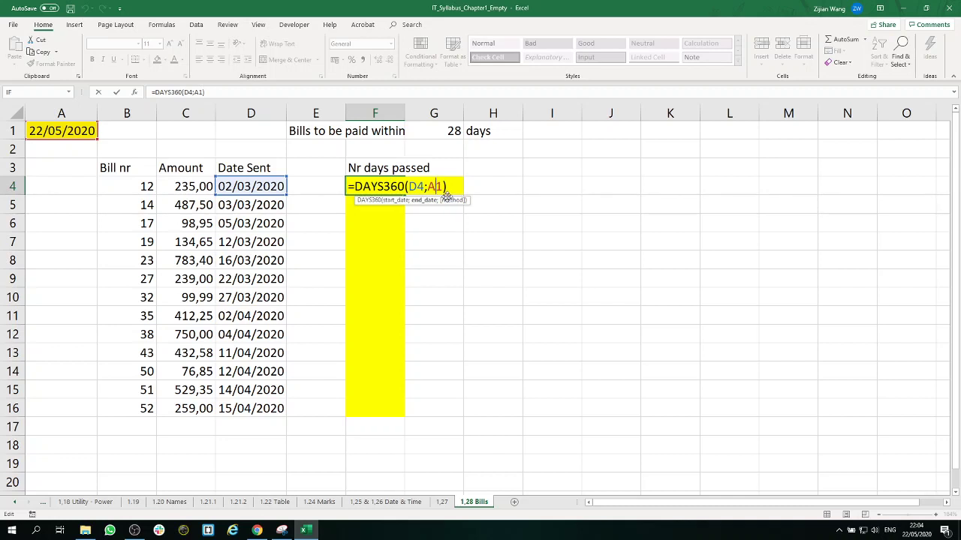
{"action": "key", "text": "F4"}
{"action": "key", "text": "F4"}
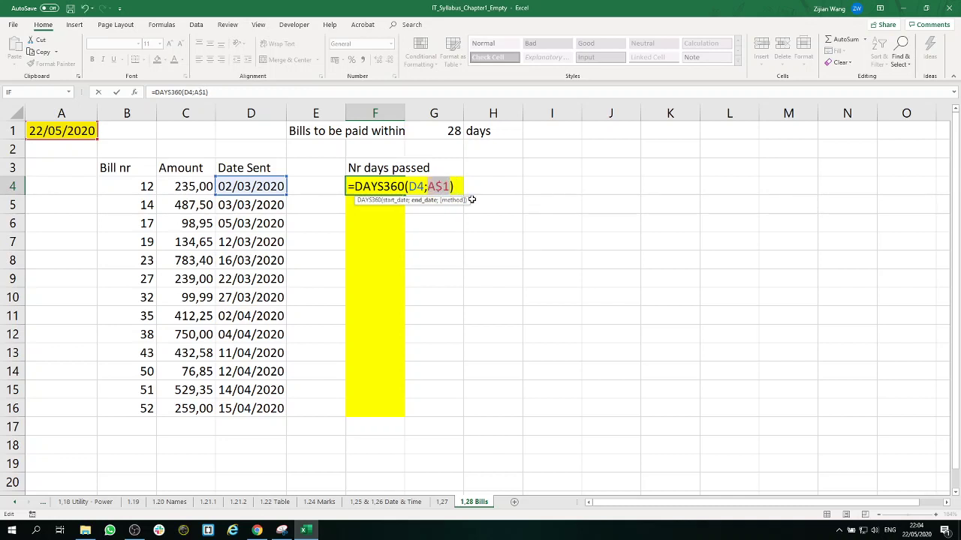
{"action": "key", "text": "Return"}
{"action": "left_click", "coordinate": [397, 189]}
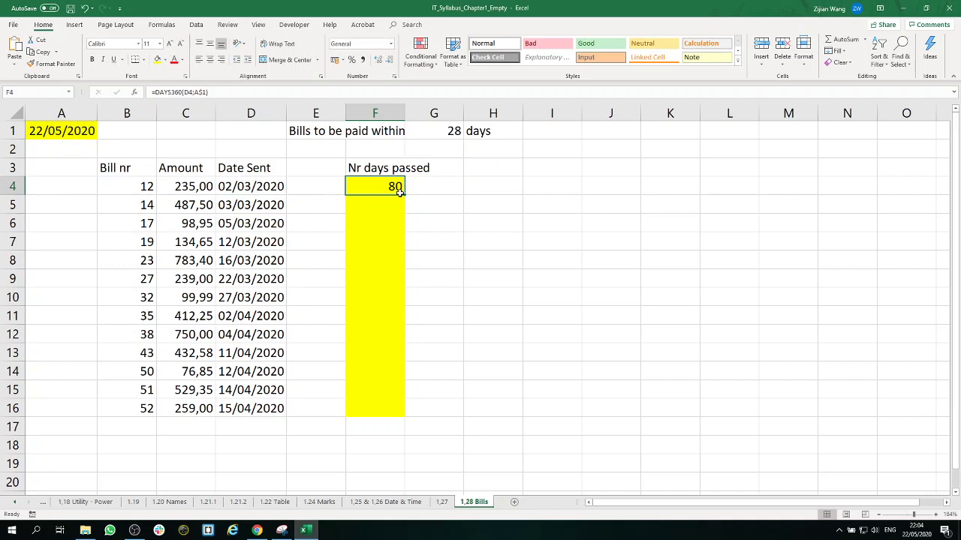
{"action": "left_click_drag", "start_coordinate": [404, 195], "coordinate": [390, 422]}
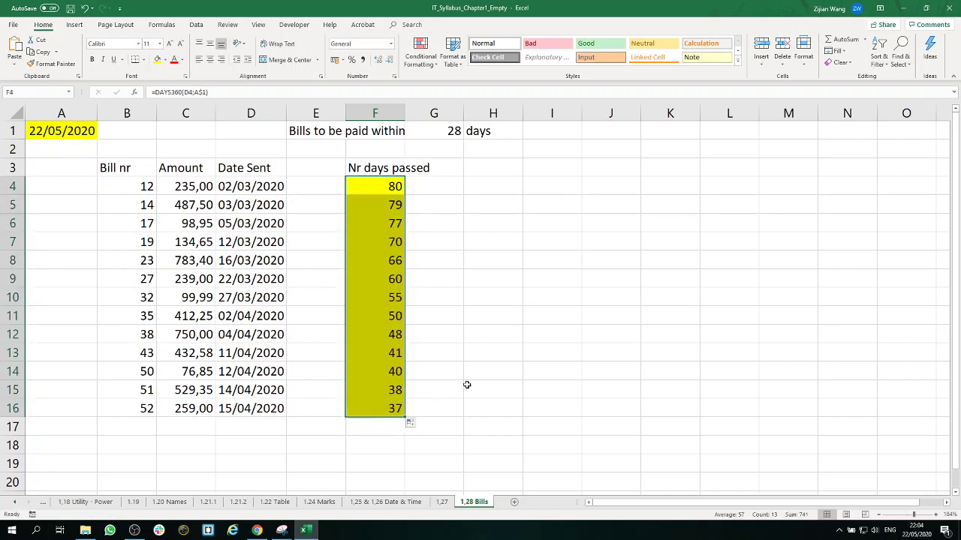
{"action": "left_click", "coordinate": [482, 365]}
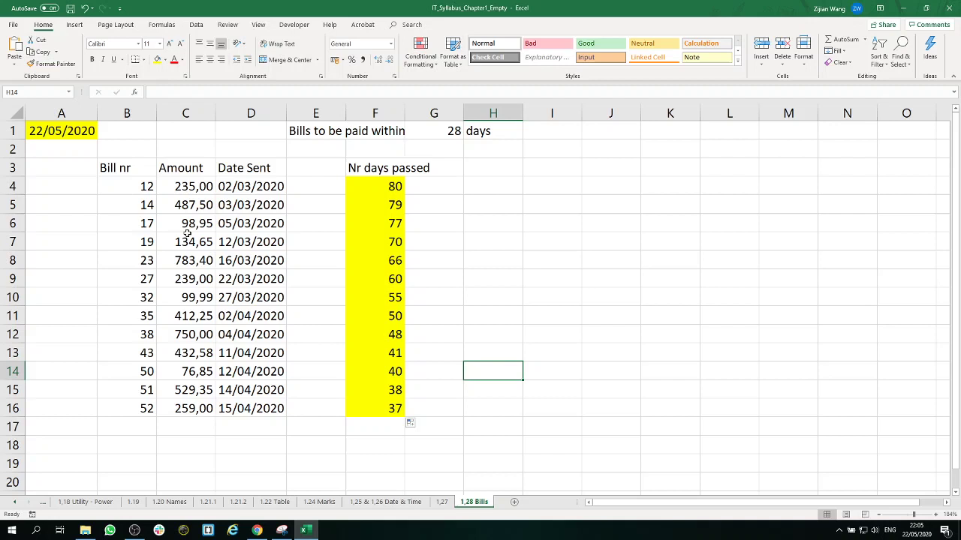
Select A1 and highlight its entire =TODAY() formula text in edit mode
{"action": "left_click", "coordinate": [80, 131]}
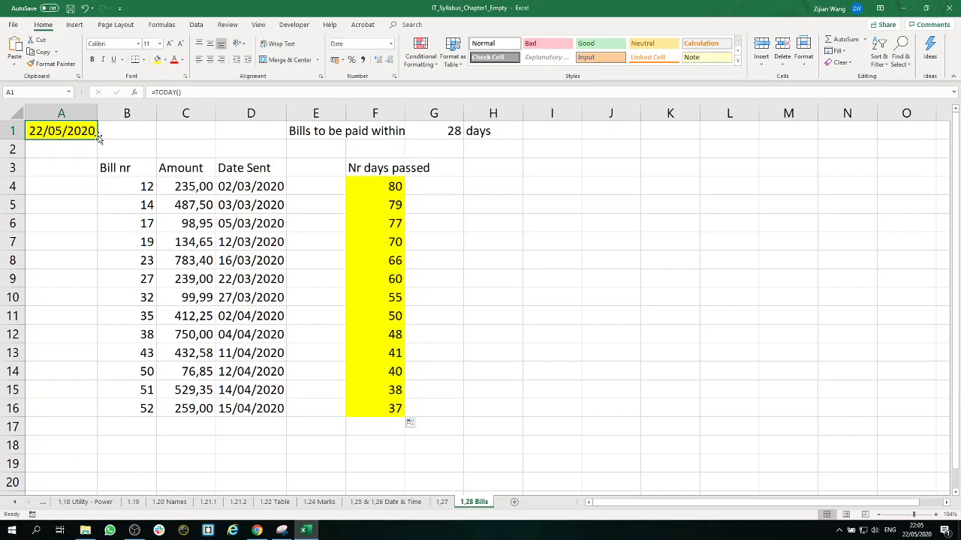
{"action": "double_click", "coordinate": [93, 131]}
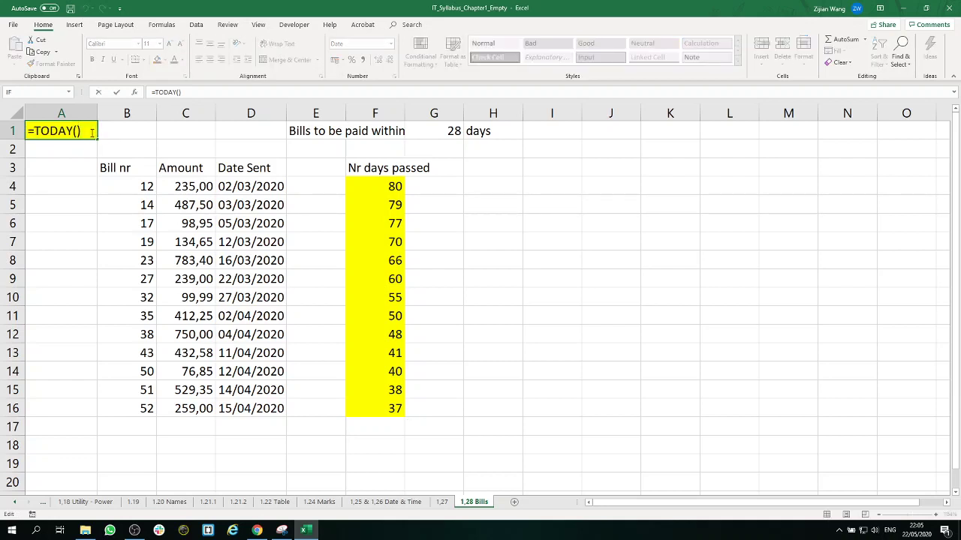
{"action": "left_click_drag", "start_coordinate": [93, 131], "coordinate": [20, 131]}
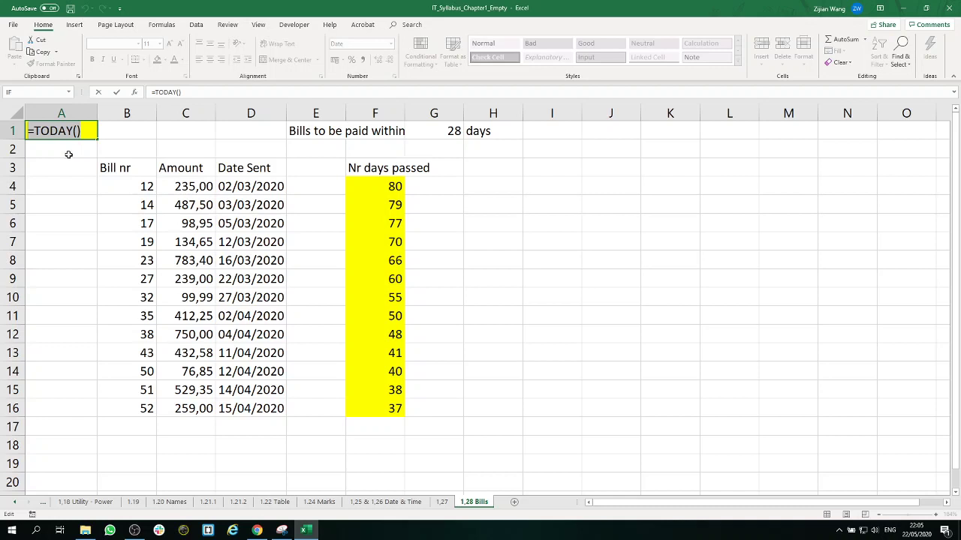
Replace A1's formula with 20/04/2020 and check F4:F16 now run from 48 down to 5
{"action": "key", "text": "BackSpace"}
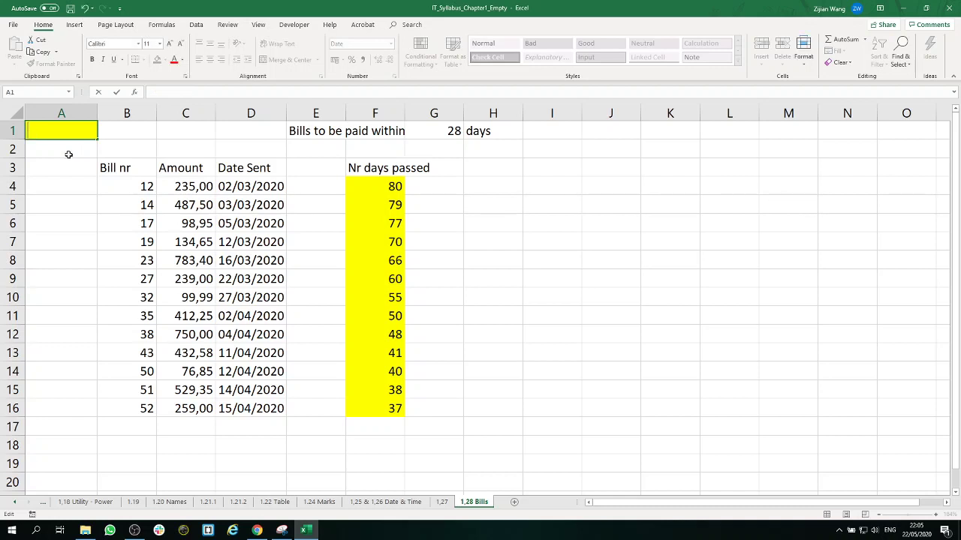
{"action": "type", "text": "20/04/2020"}
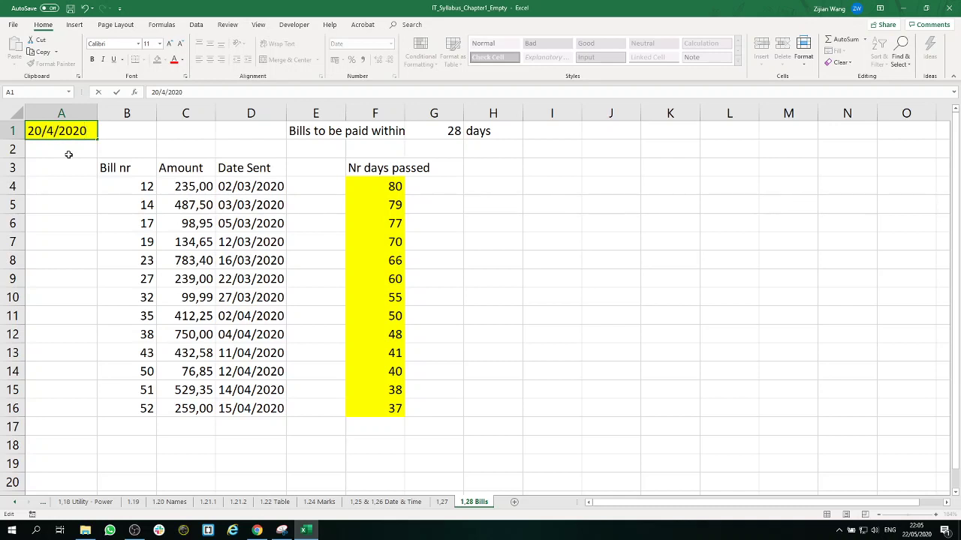
{"action": "key", "text": "Return"}
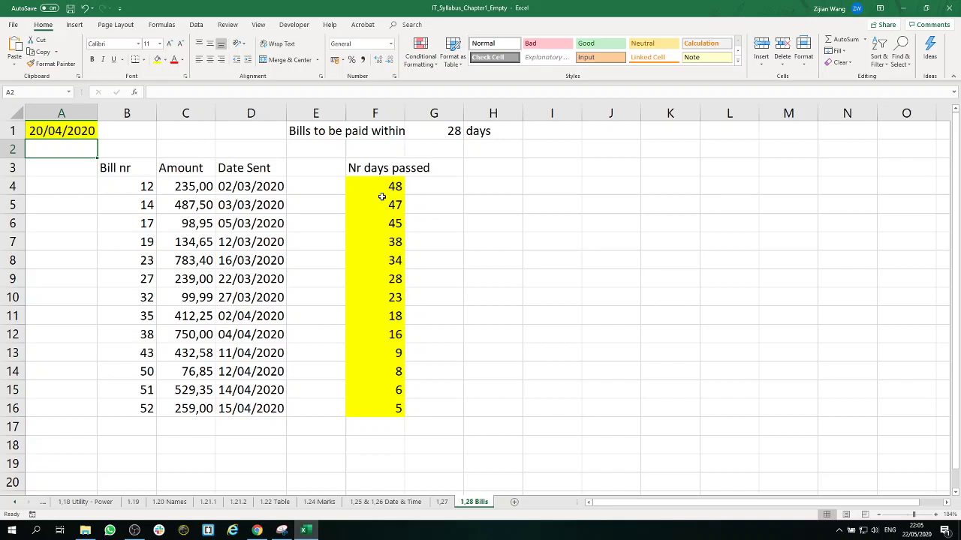
{"action": "left_click_drag", "start_coordinate": [381, 189], "coordinate": [380, 398]}
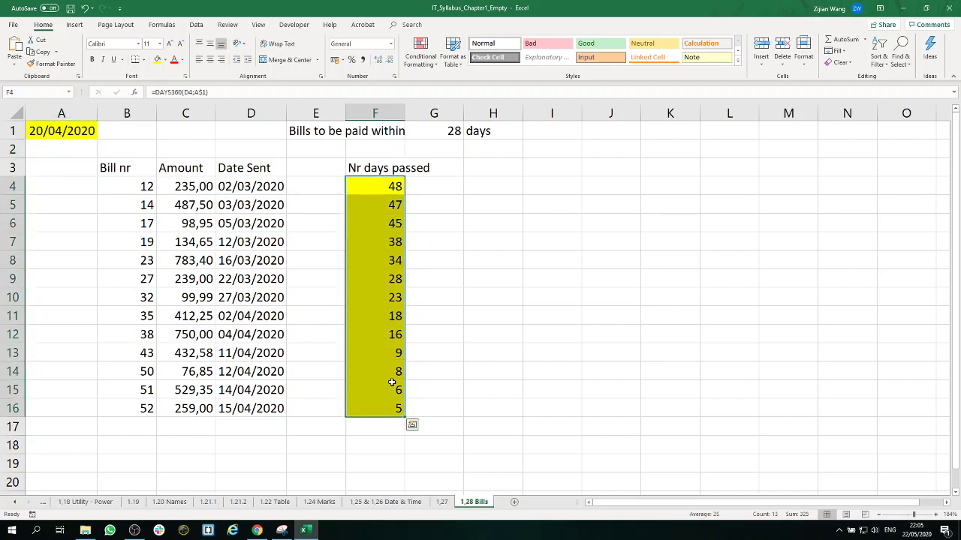
{"action": "left_click", "coordinate": [467, 333]}
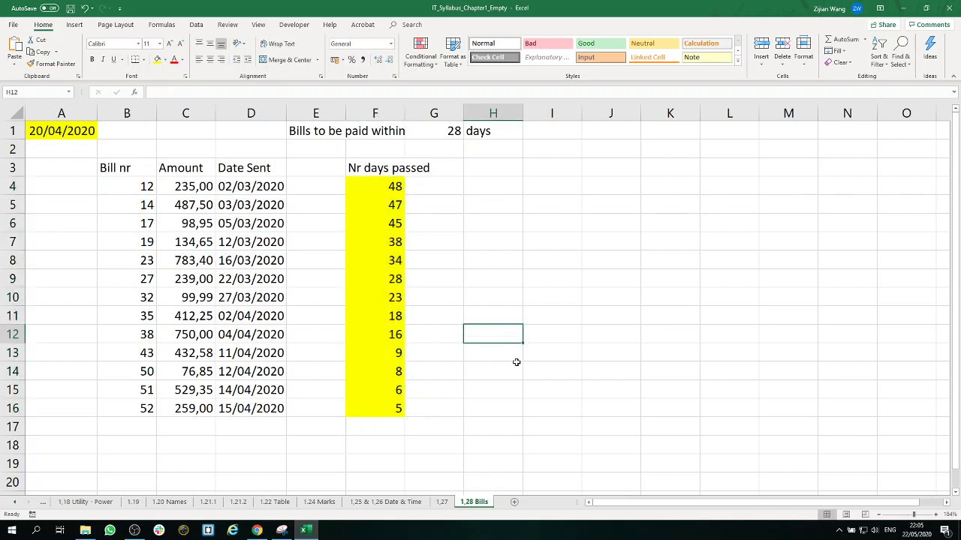